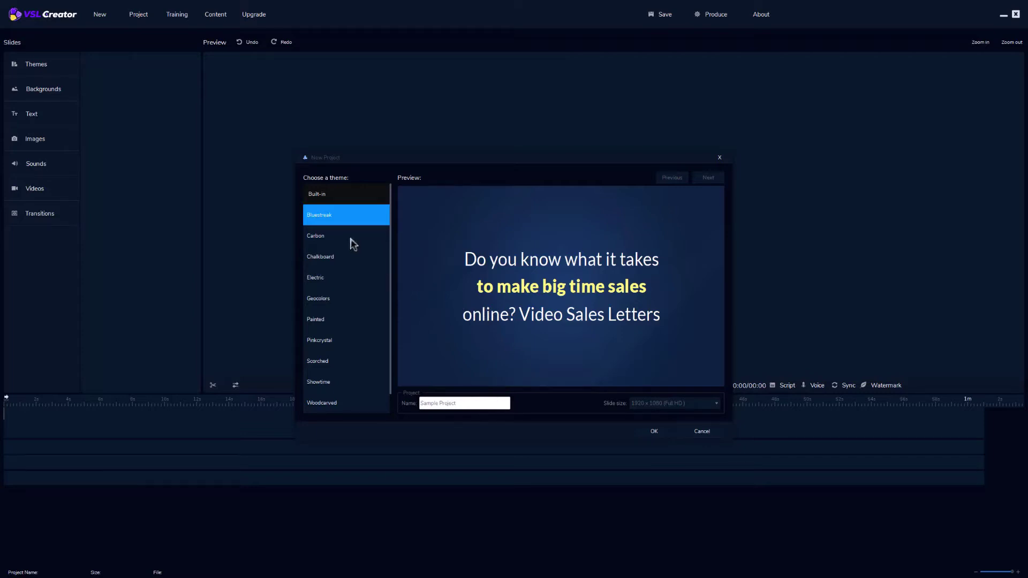
# - Confirm the New Project dialog to create the Bluestreak project named Sample Project
pyautogui.click(664, 424)
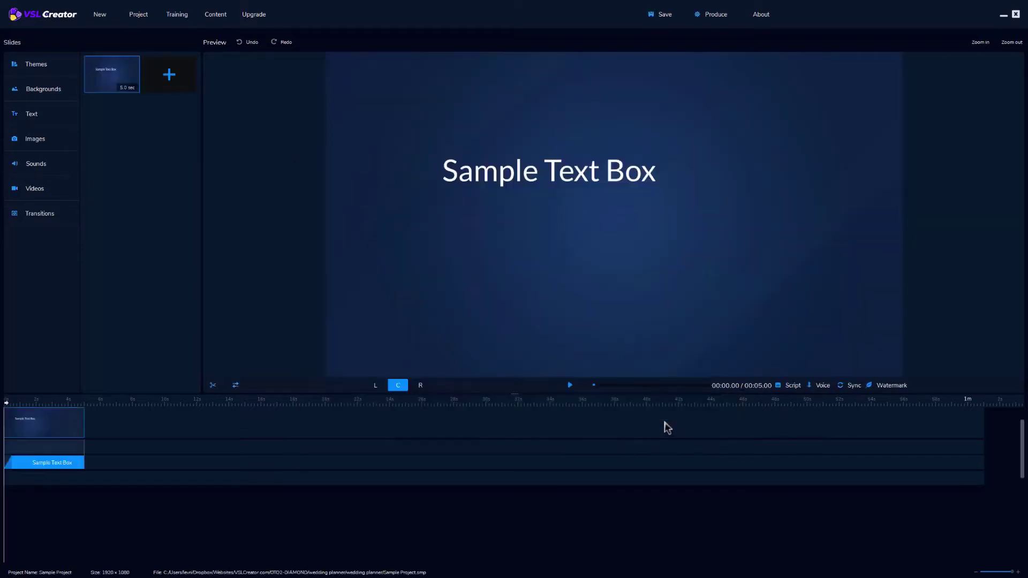
# - Import the sales letter .txt script and convert it into ten five-second slides
pyautogui.click(792, 386)
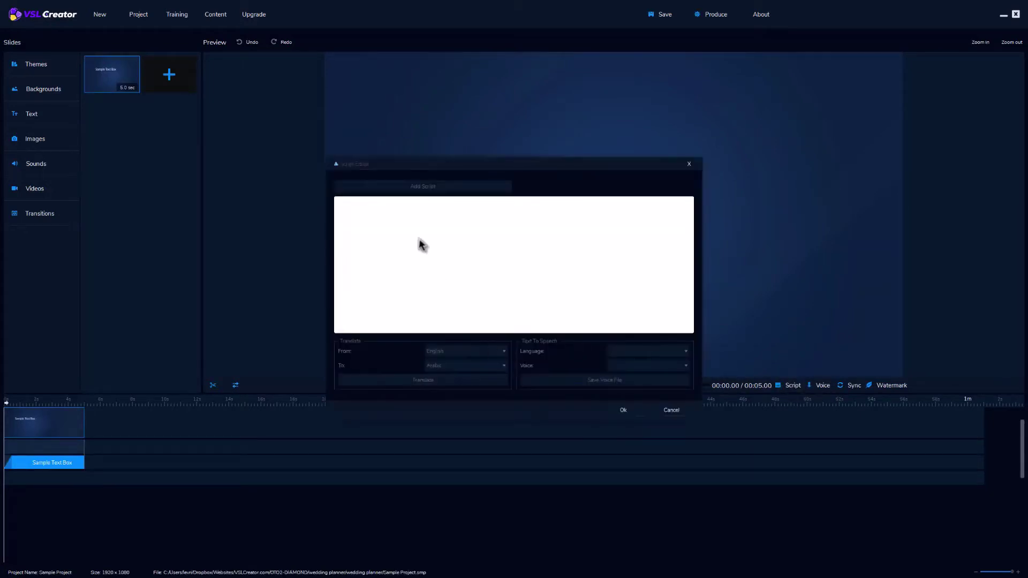
pyautogui.click(419, 187)
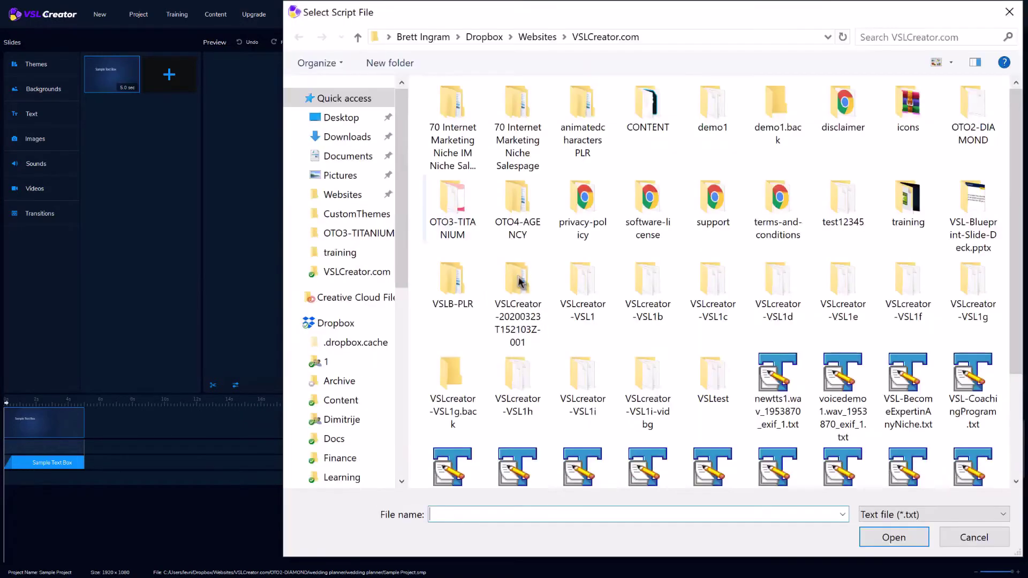
pyautogui.scroll(-3, 581, 351)
pyautogui.click(582, 342)
pyautogui.click(902, 536)
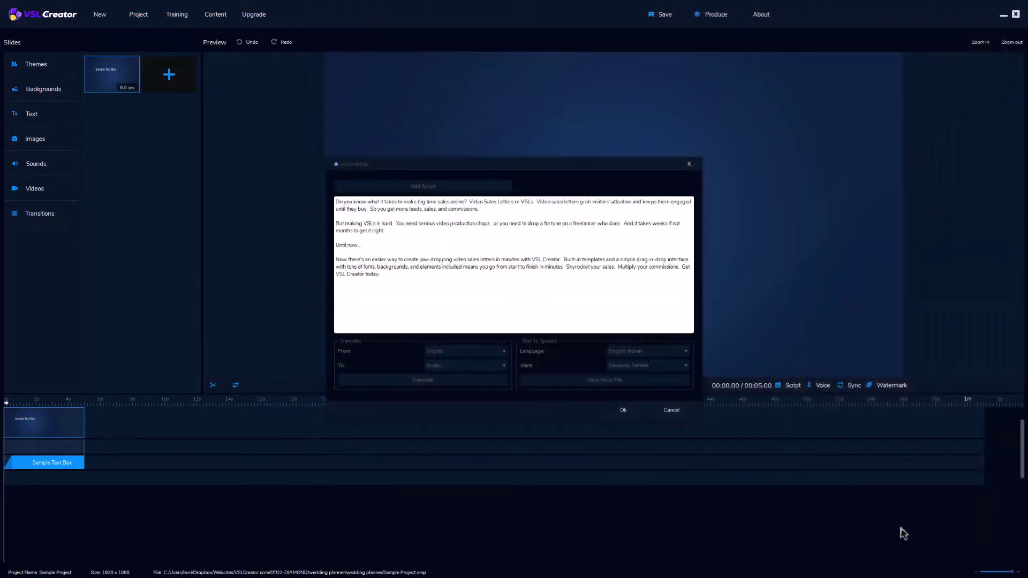
pyautogui.click(623, 410)
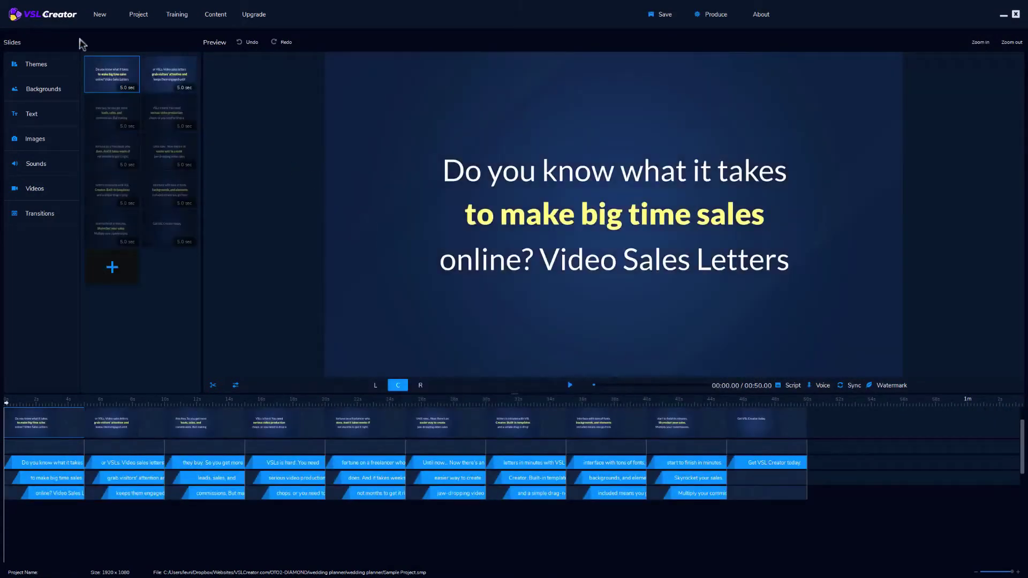
# - Step through slides two to five in the Slides panel
pyautogui.click(144, 89)
pyautogui.click(125, 119)
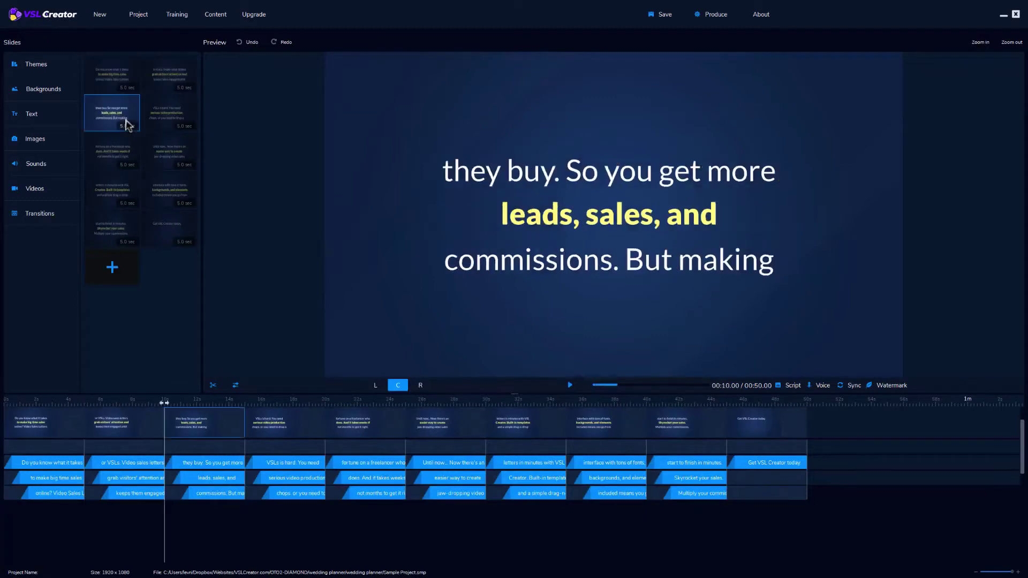
pyautogui.click(171, 125)
pyautogui.click(135, 154)
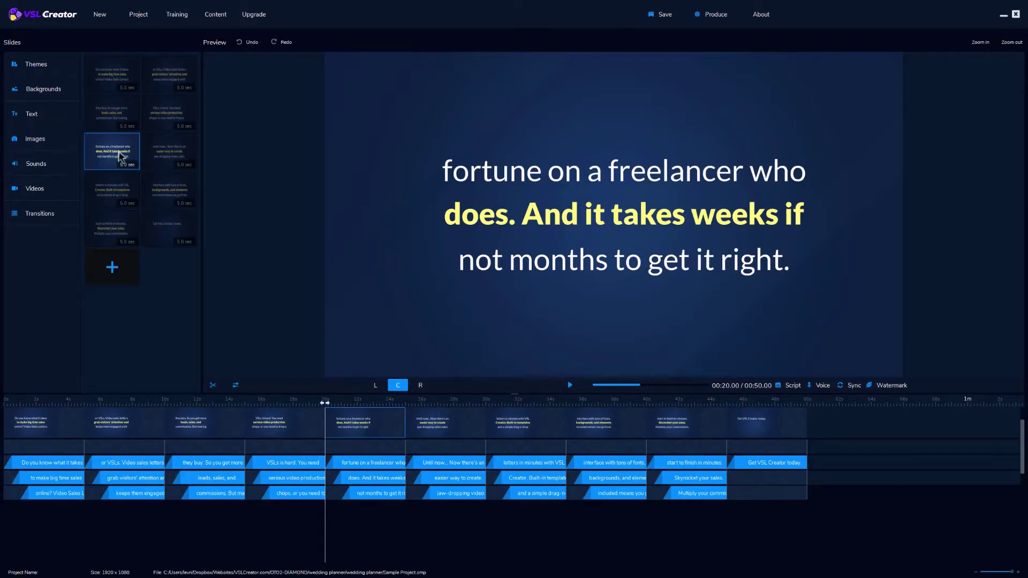
# - Preview the themes from Carbon through Woodcarved in the theme list
pyautogui.click(70, 73)
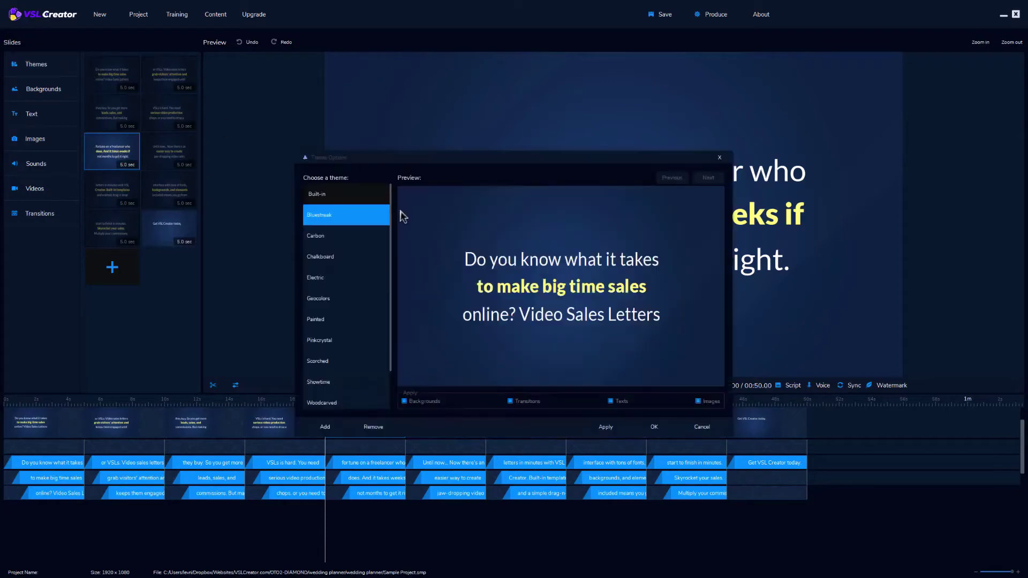
pyautogui.click(356, 236)
pyautogui.click(356, 258)
pyautogui.click(358, 278)
pyautogui.click(360, 299)
pyautogui.click(362, 320)
pyautogui.click(360, 342)
pyautogui.click(361, 362)
pyautogui.click(359, 382)
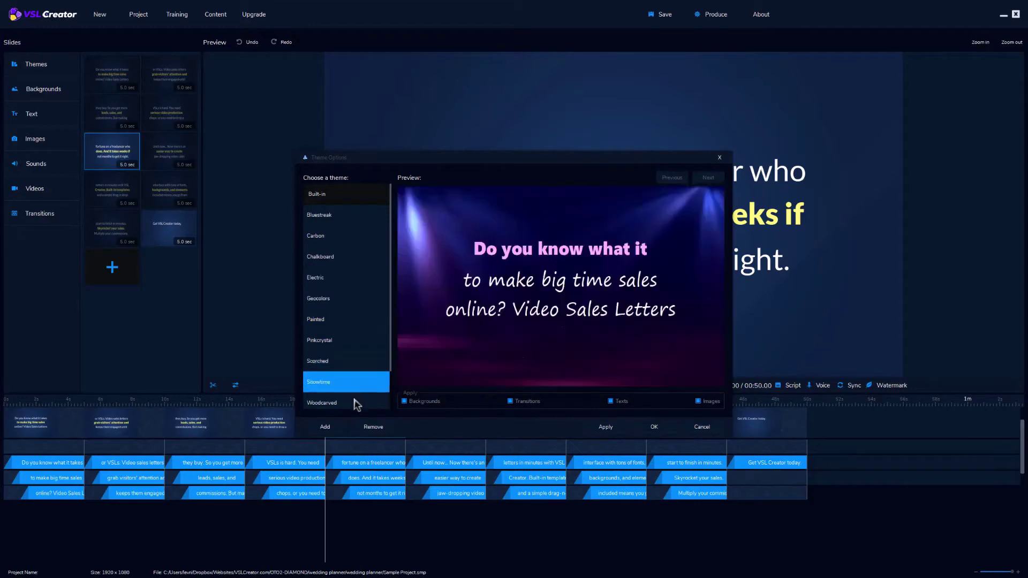
pyautogui.click(358, 403)
pyautogui.scroll(-1, 357, 396)
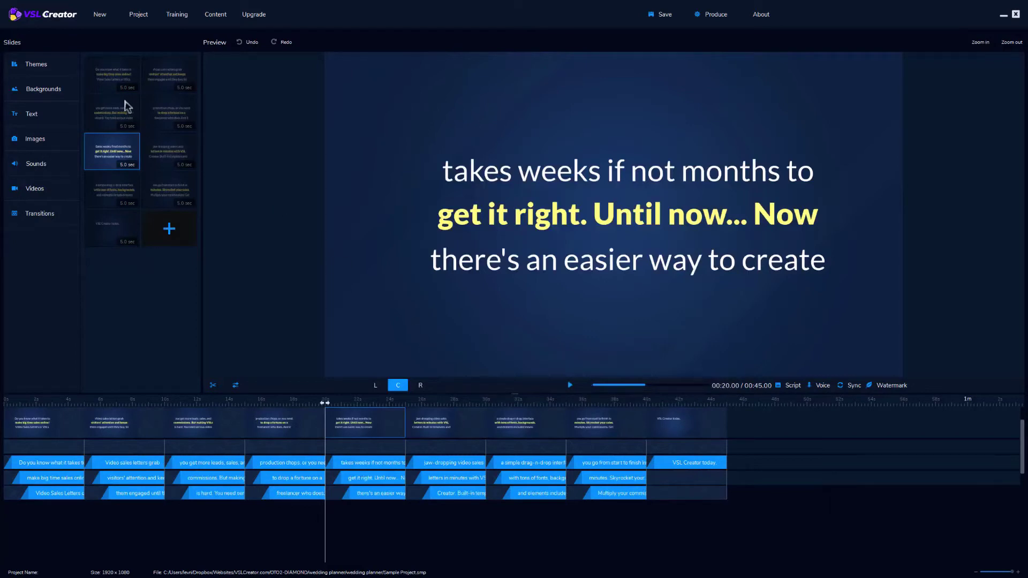
# - Give slide 5 the clovers.jpg background image
pyautogui.click(118, 86)
pyautogui.click(75, 99)
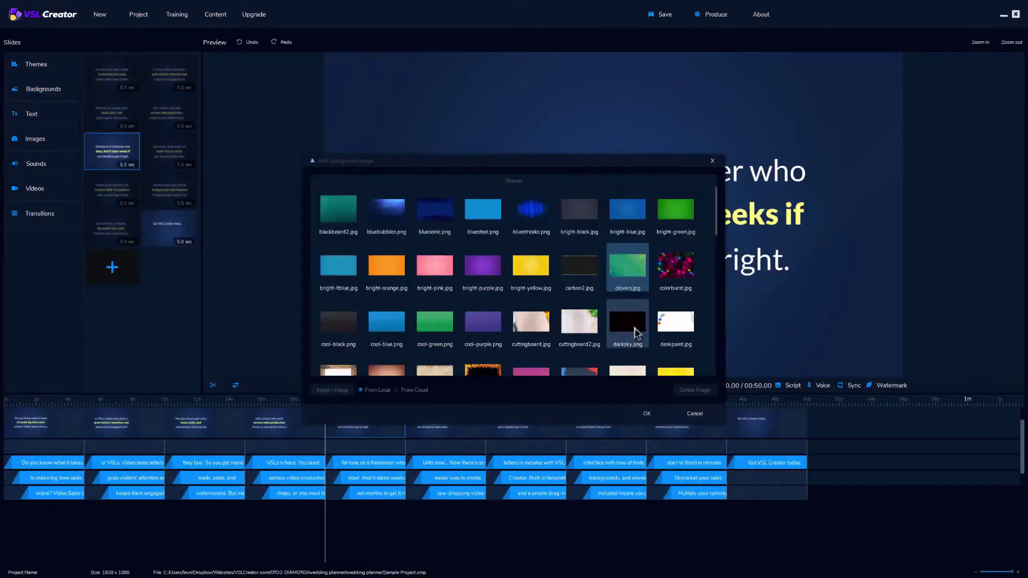
pyautogui.click(648, 413)
pyautogui.click(519, 386)
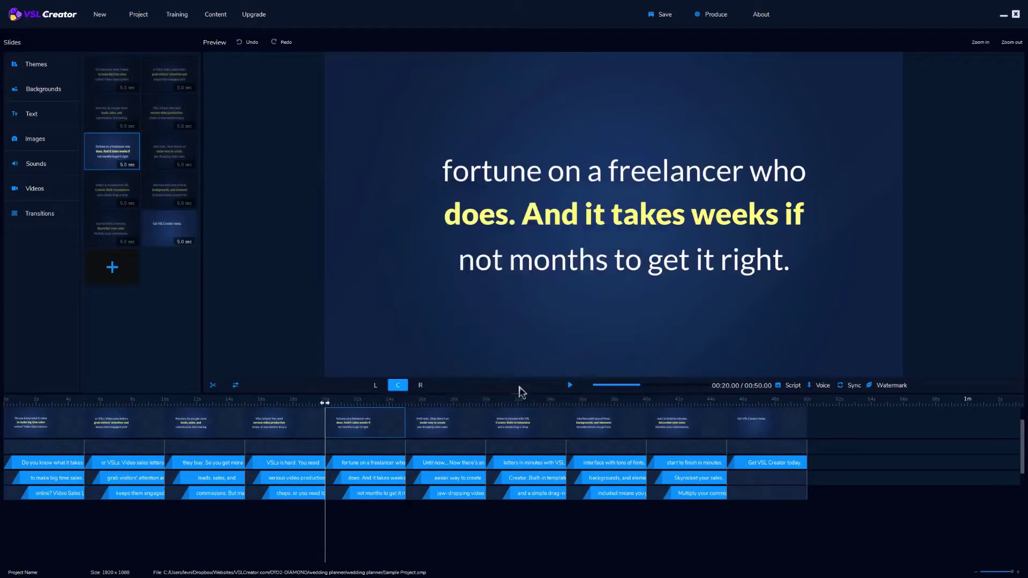
# - Set the first slide's opening line to orange Komika Axis at size 65
pyautogui.click(110, 78)
pyautogui.doubleClick(603, 184)
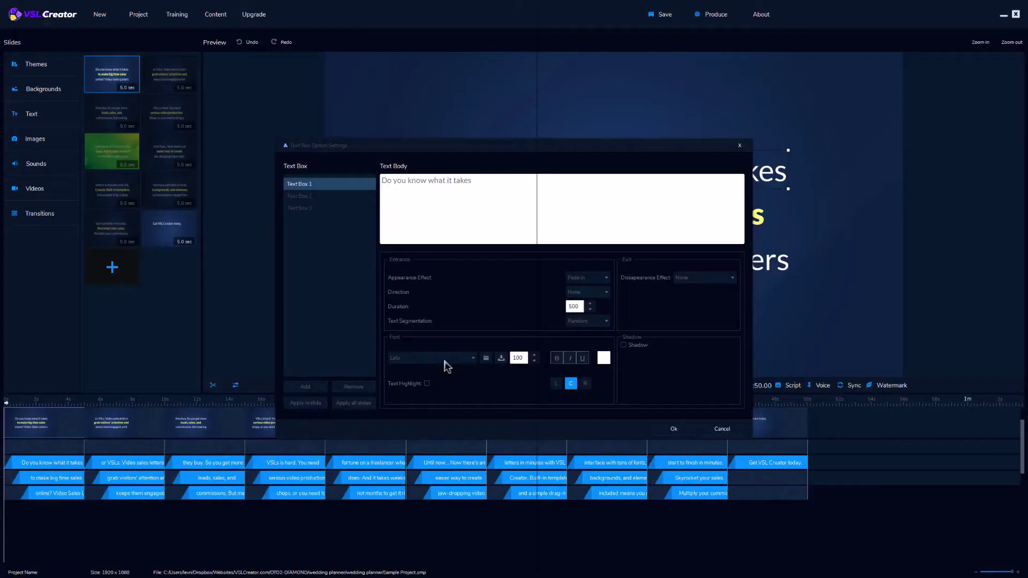
pyautogui.click(448, 357)
pyautogui.click(451, 239)
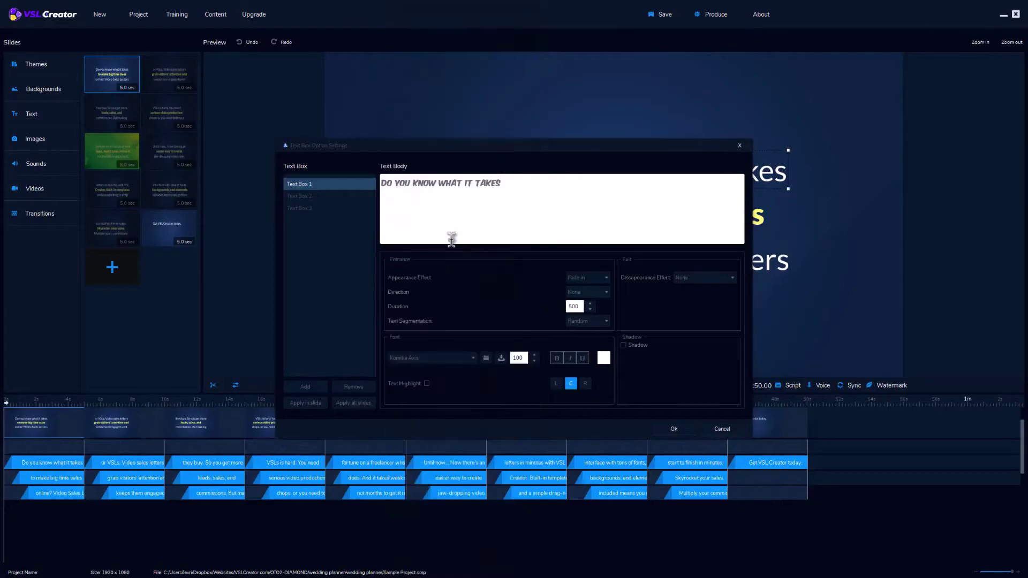
pyautogui.click(604, 358)
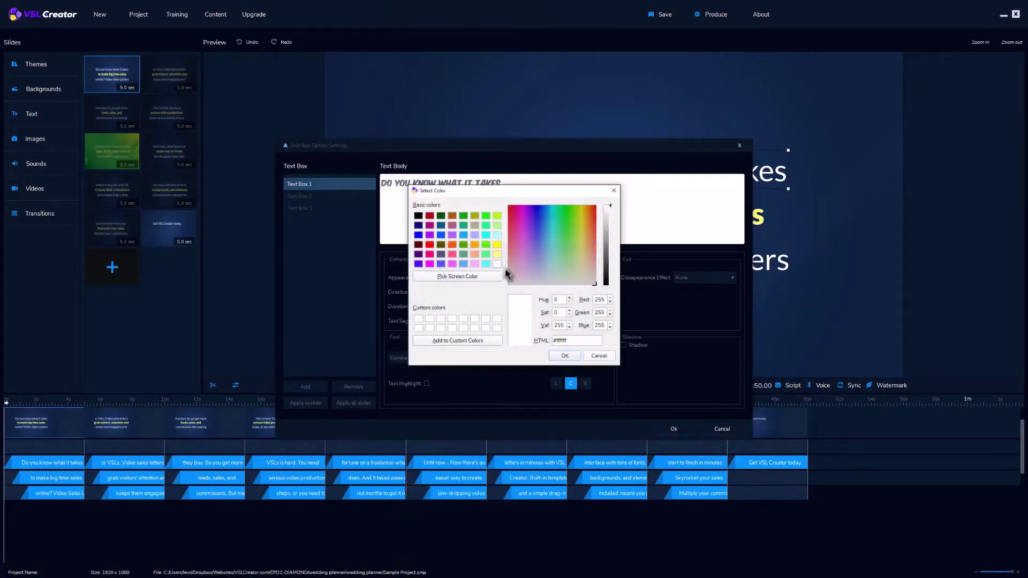
pyautogui.click(452, 245)
pyautogui.click(564, 355)
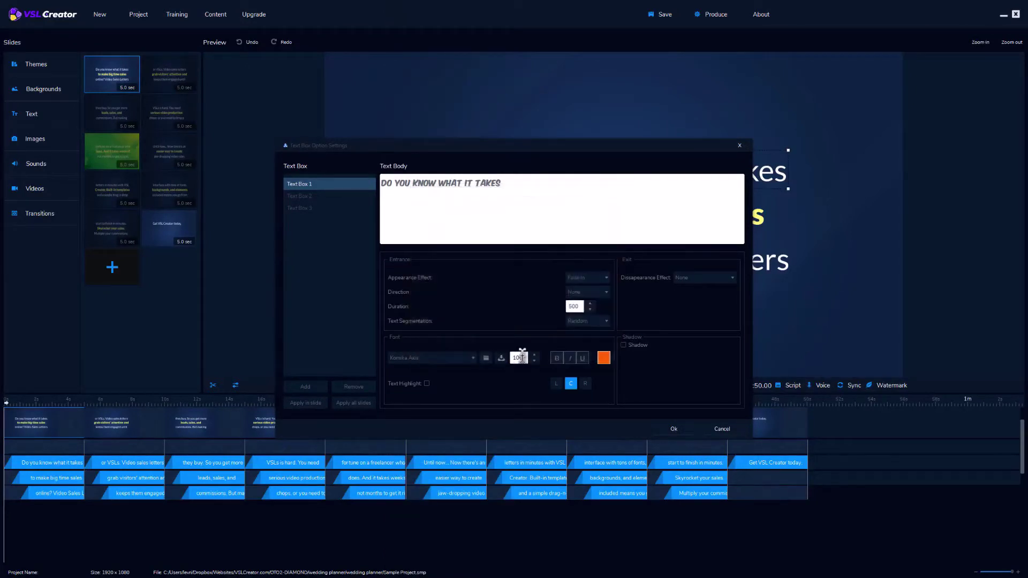
pyautogui.write('65')
# - Give that line a Fly in entrance effect from Top to Bottom
pyautogui.click(588, 280)
pyautogui.click(585, 229)
pyautogui.click(587, 292)
pyautogui.click(587, 324)
pyautogui.click(675, 428)
# - Add a blank green button image to the first slide, placed below the text
pyautogui.click(52, 141)
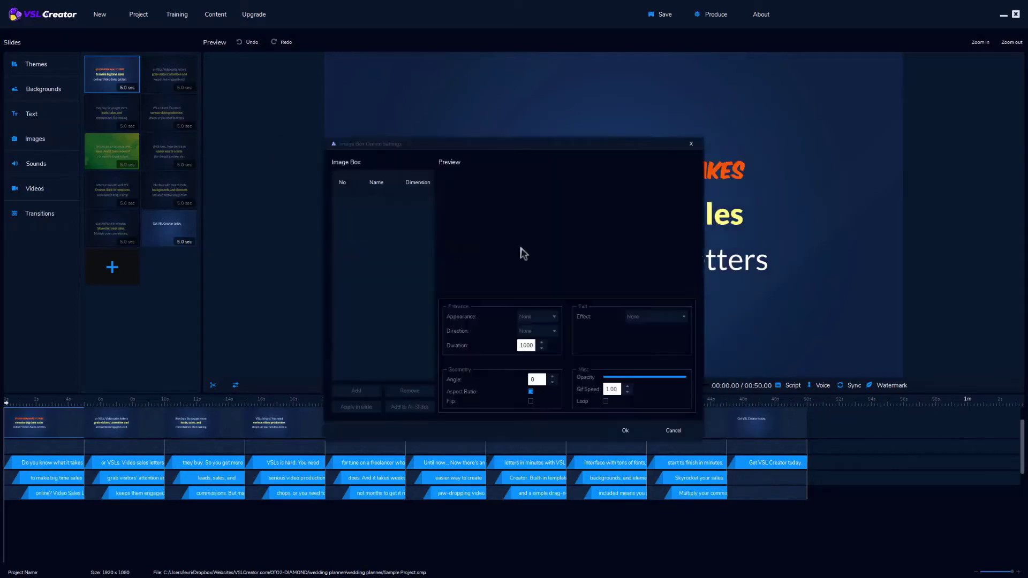
pyautogui.click(363, 395)
pyautogui.click(378, 180)
pyautogui.click(435, 265)
pyautogui.click(646, 414)
pyautogui.click(621, 430)
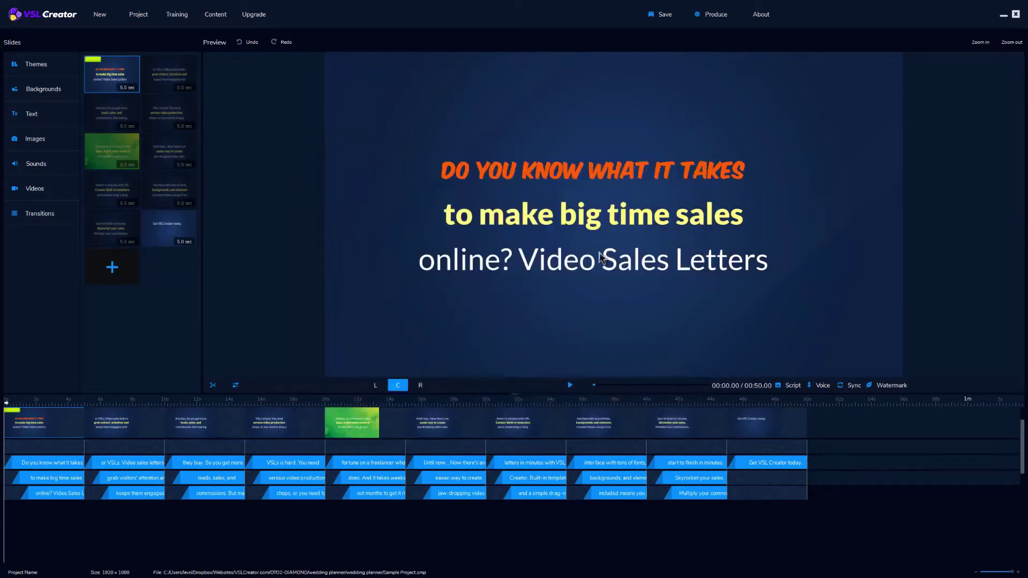
pyautogui.moveTo(470, 92)
pyautogui.mouseDown()
pyautogui.moveTo(665, 360)
pyautogui.moveTo(660, 330)
pyautogui.mouseUp()
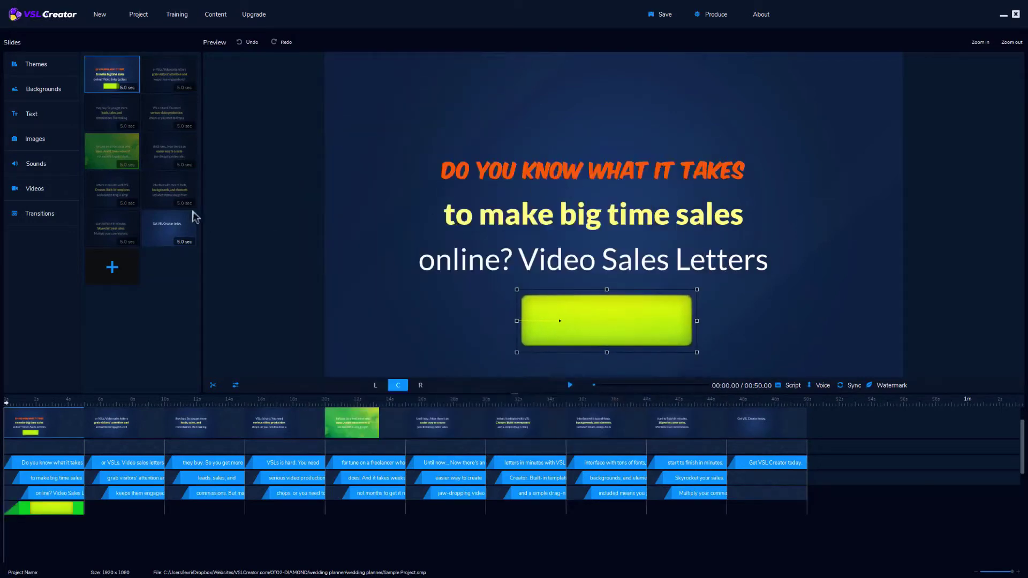
# - Place the DOWNLOAD text image on top of the green button
pyautogui.doubleClick(660, 329)
pyautogui.click(644, 412)
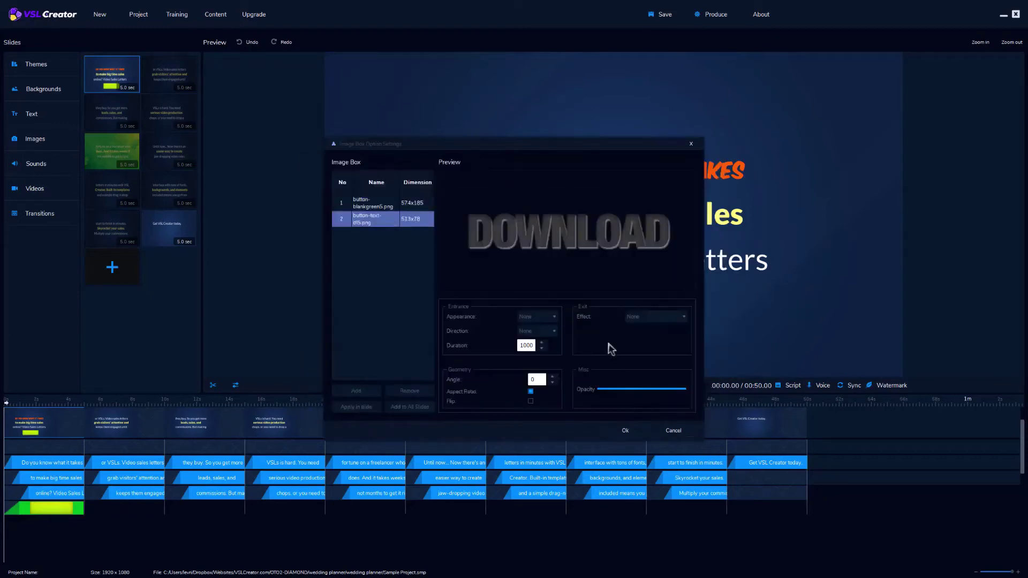
pyautogui.click(625, 430)
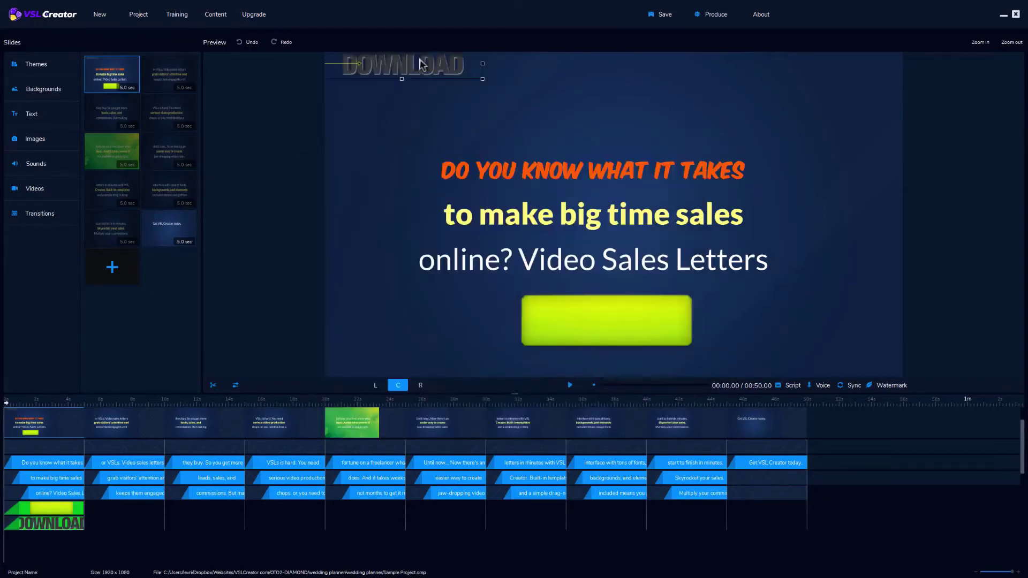
pyautogui.moveTo(426, 67); pyautogui.dragTo(623, 321)
# - Add the linesfx19 green-and-white swoosh animation to the slide's image box
pyautogui.doubleClick(624, 321)
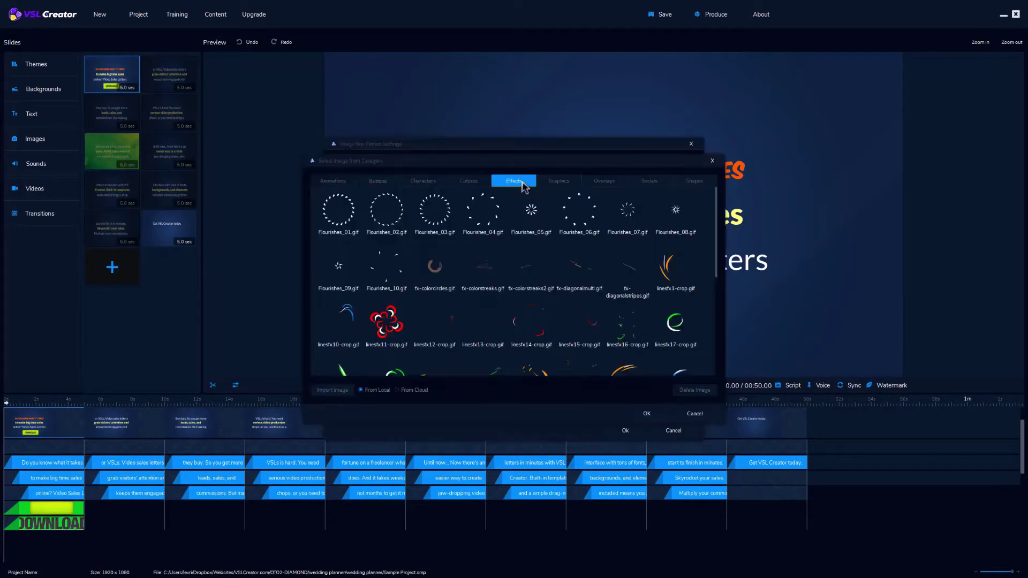
pyautogui.scroll(-3, 600, 301)
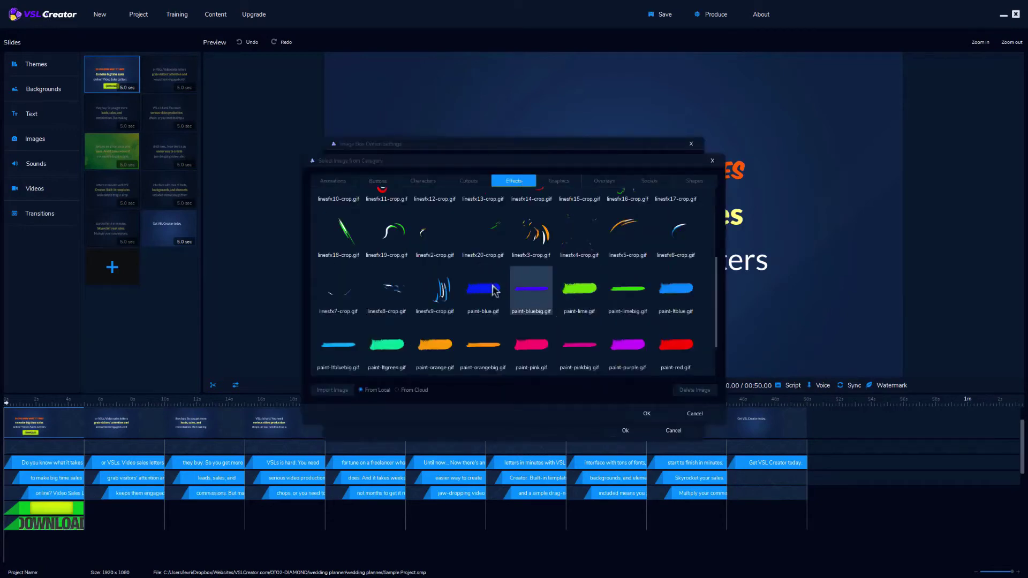
pyautogui.click(389, 232)
pyautogui.click(647, 415)
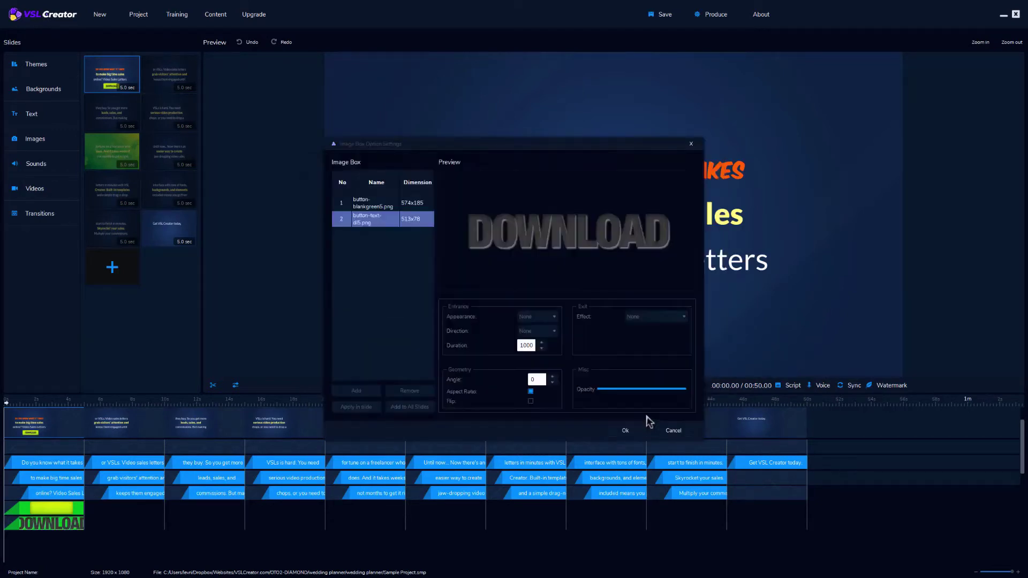
pyautogui.click(637, 431)
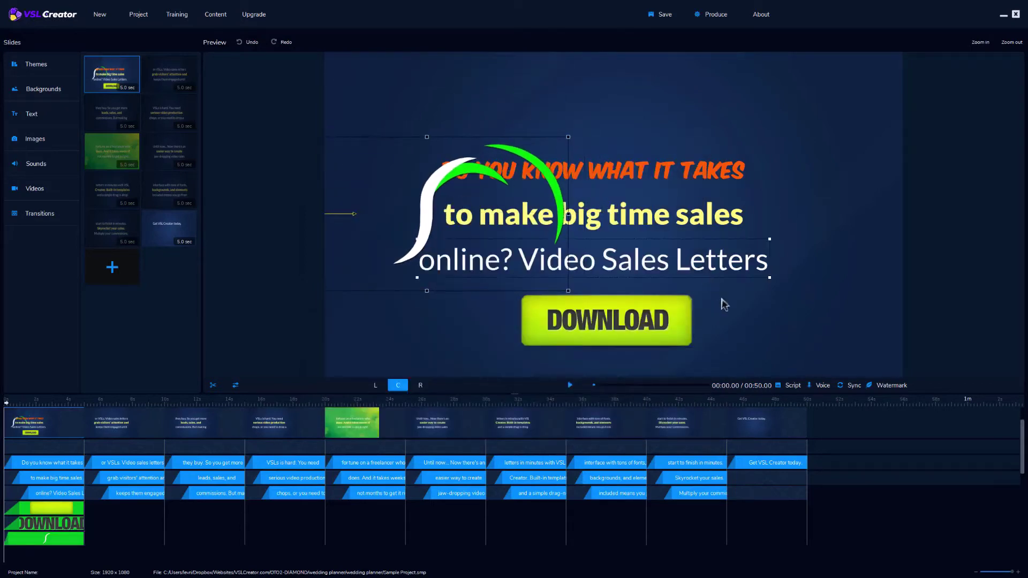
pyautogui.doubleClick(503, 214)
pyautogui.click(647, 184)
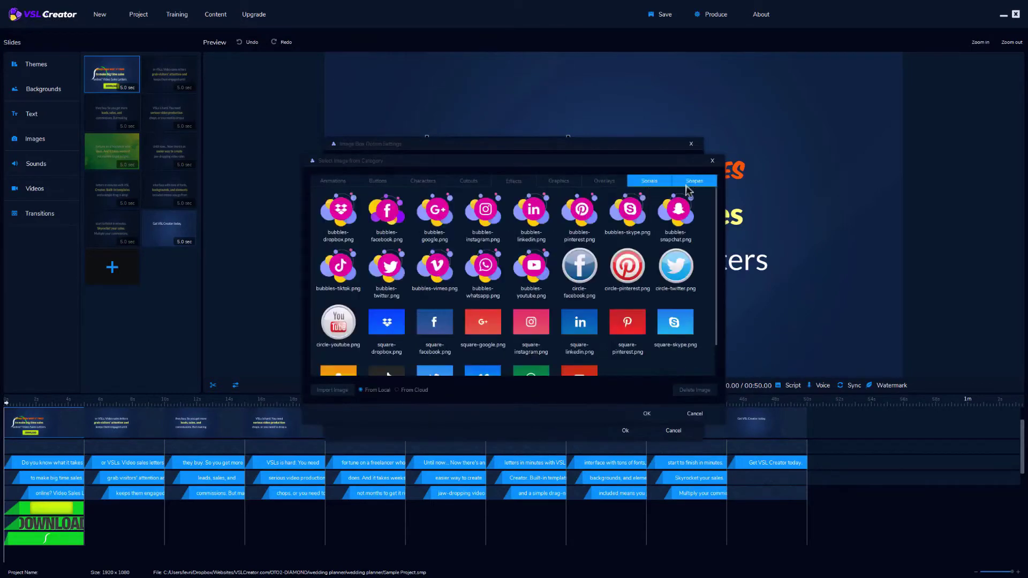
pyautogui.click(695, 414)
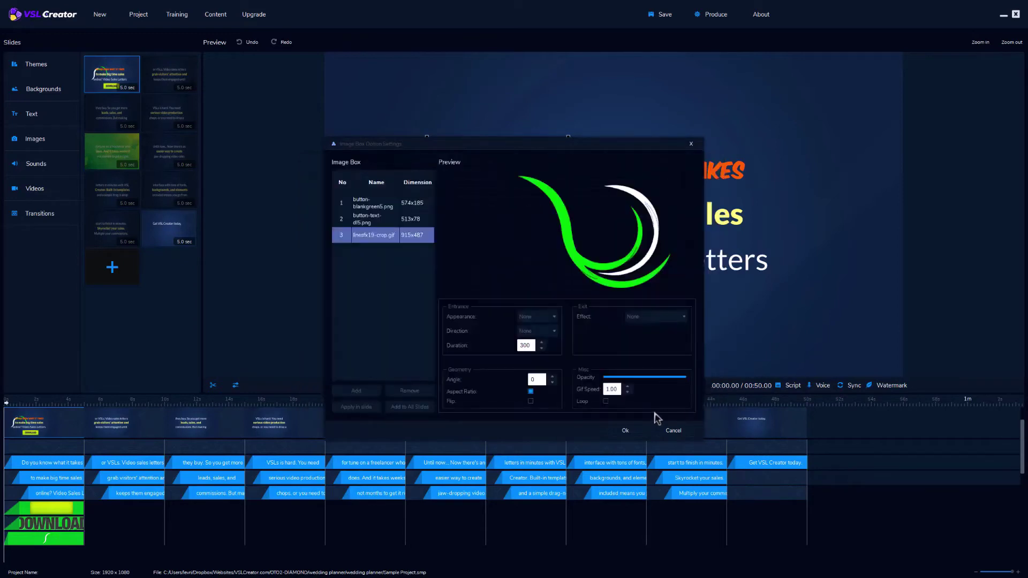
# - Set Blockbuster.mp3 as looping background music with 2-second fade-in and fade-out
pyautogui.click(674, 430)
pyautogui.click(36, 163)
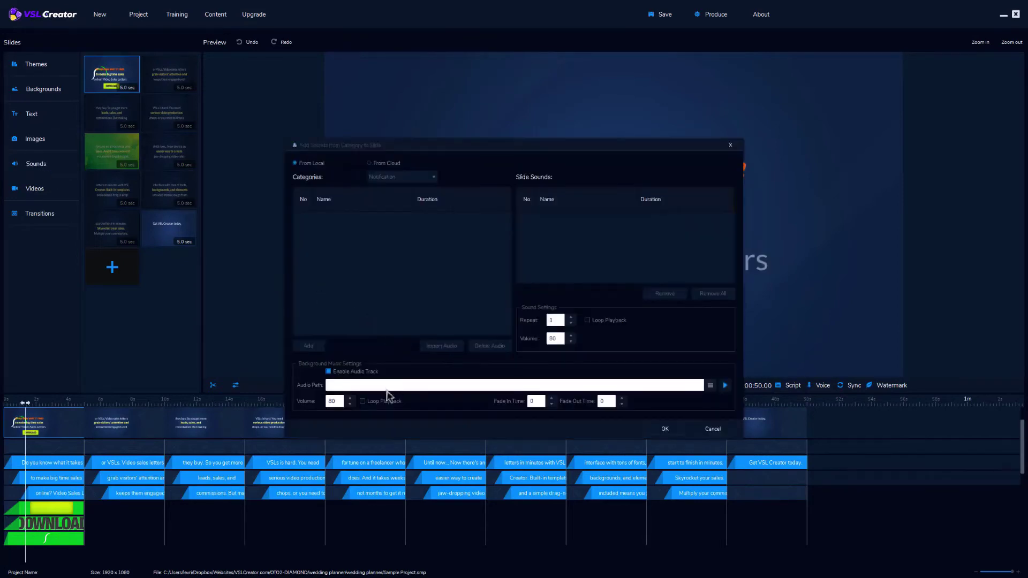
pyautogui.click(711, 385)
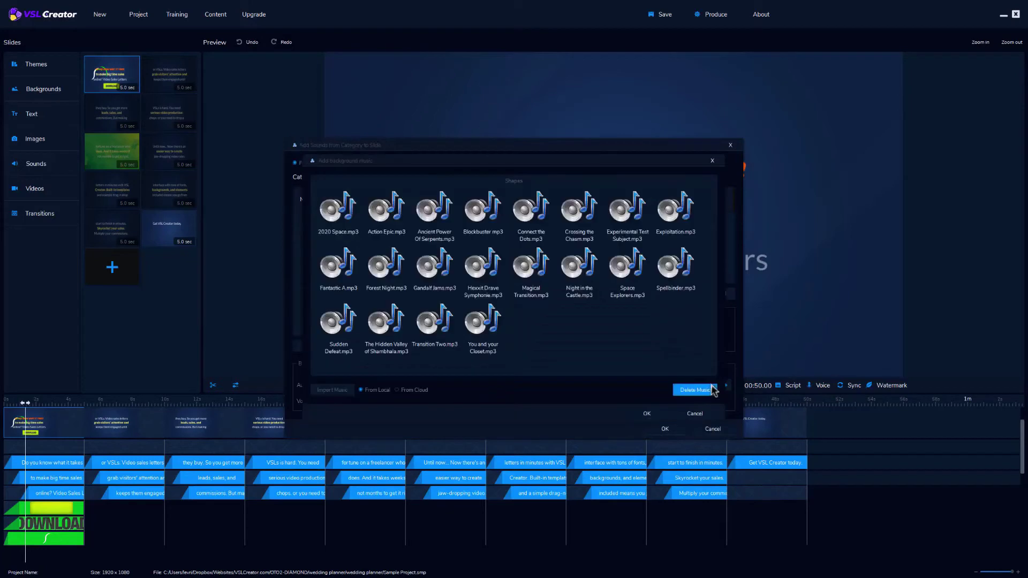
pyautogui.click(647, 414)
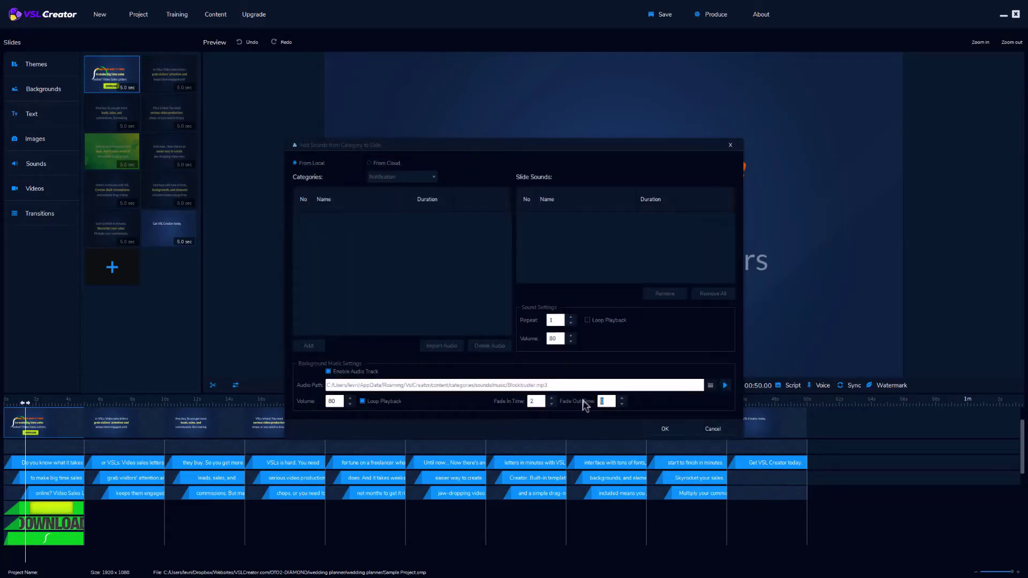
pyautogui.write('2')
pyautogui.click(648, 433)
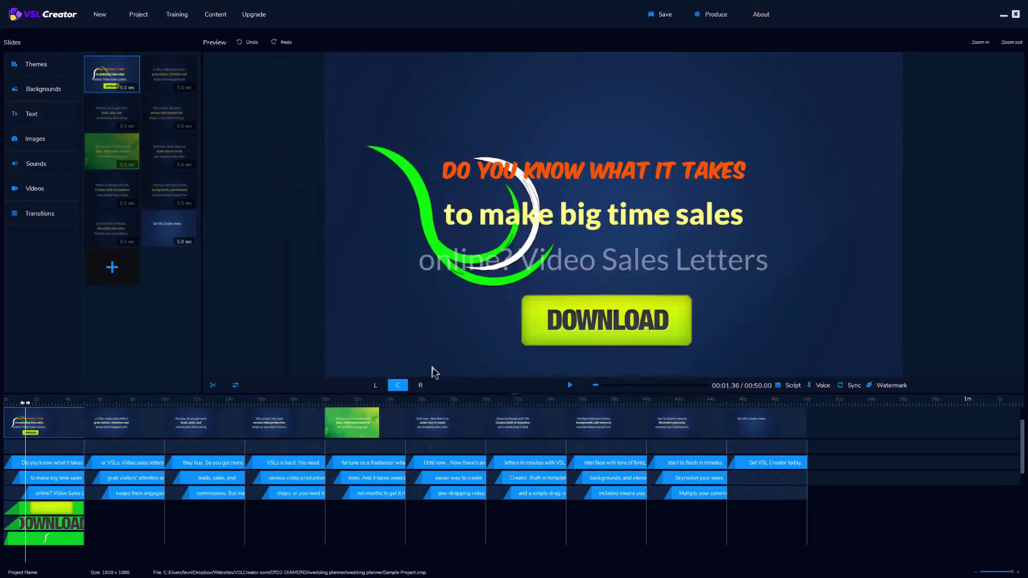
# - In the script editor, keep English, US text-to-speech and view the narration voices
pyautogui.click(823, 387)
pyautogui.click(655, 356)
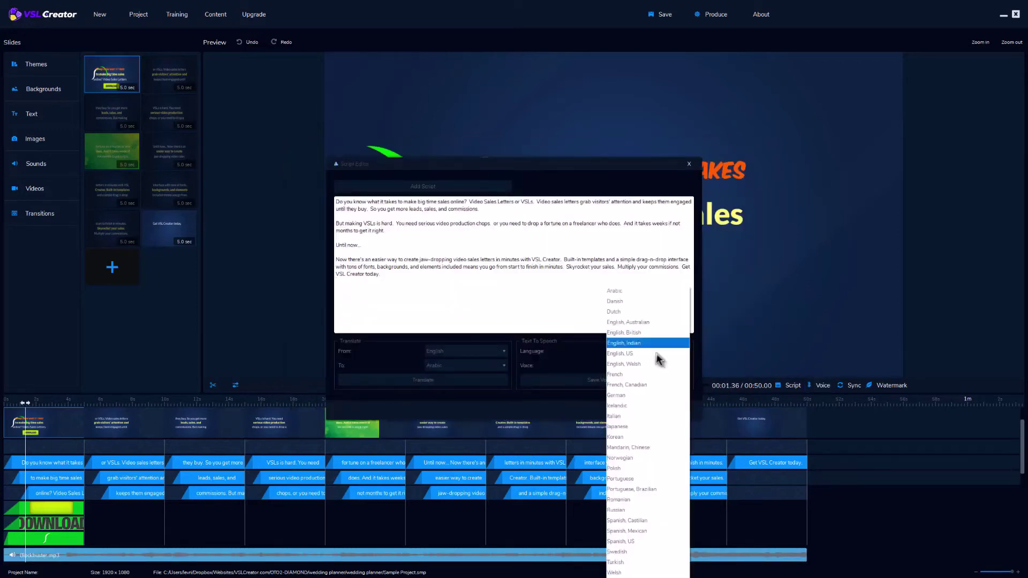
pyautogui.click(651, 355)
pyautogui.click(649, 368)
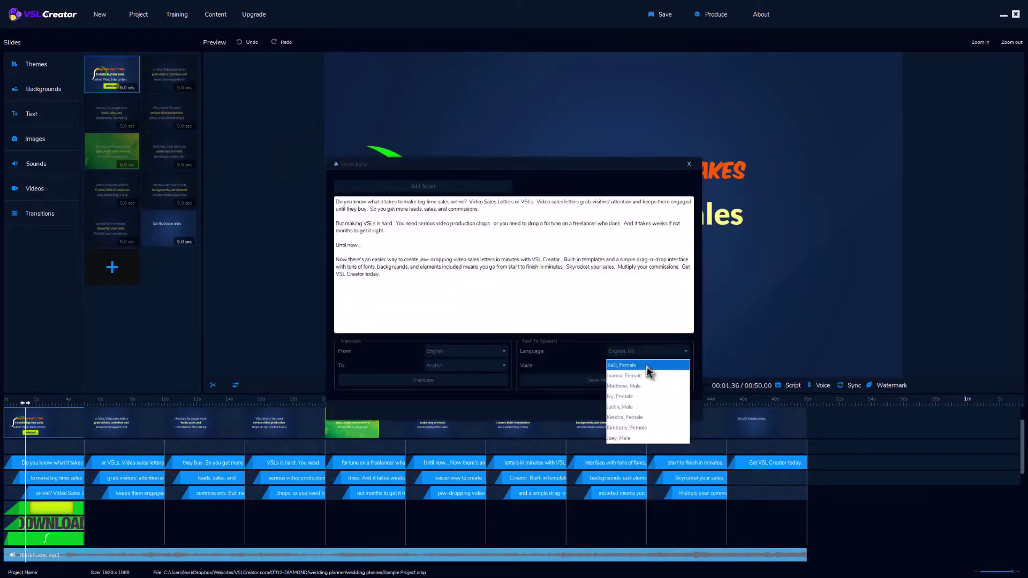
# - Apply a Gif Animation transition using colorcircles.gif to the first slide
pyautogui.click(650, 387)
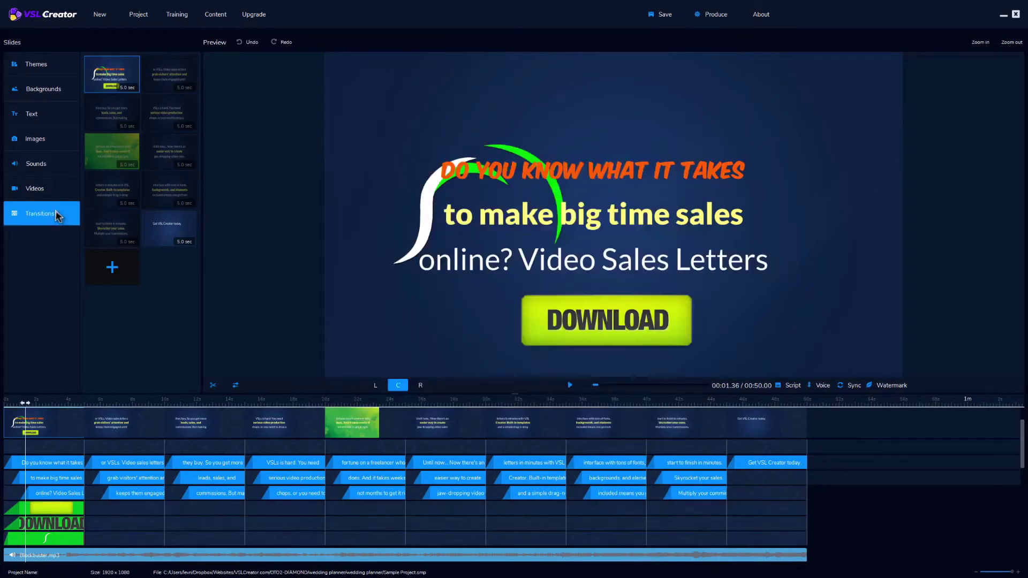
pyautogui.click(57, 213)
pyautogui.click(436, 198)
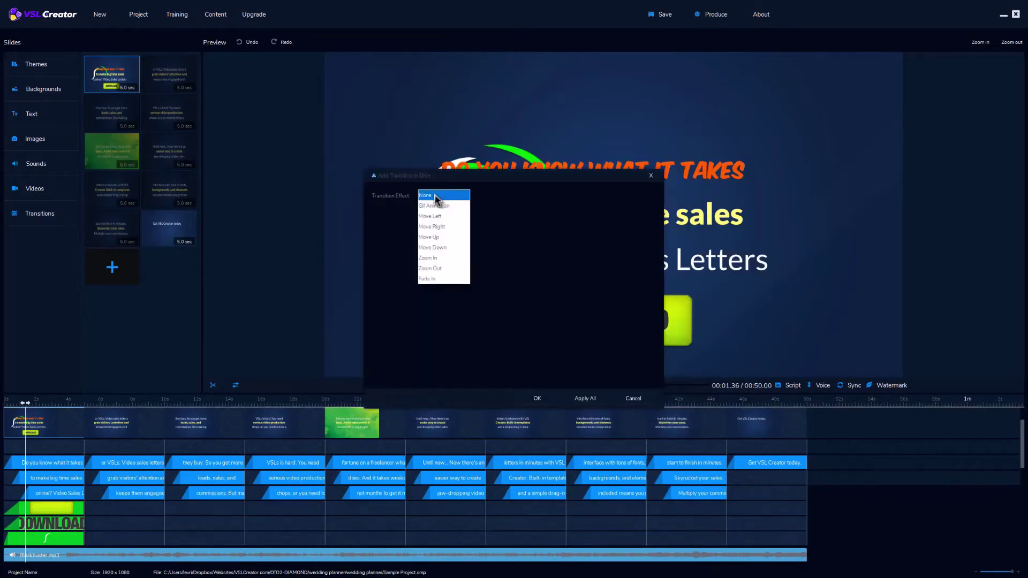
pyautogui.click(438, 206)
pyautogui.click(650, 195)
pyautogui.click(648, 415)
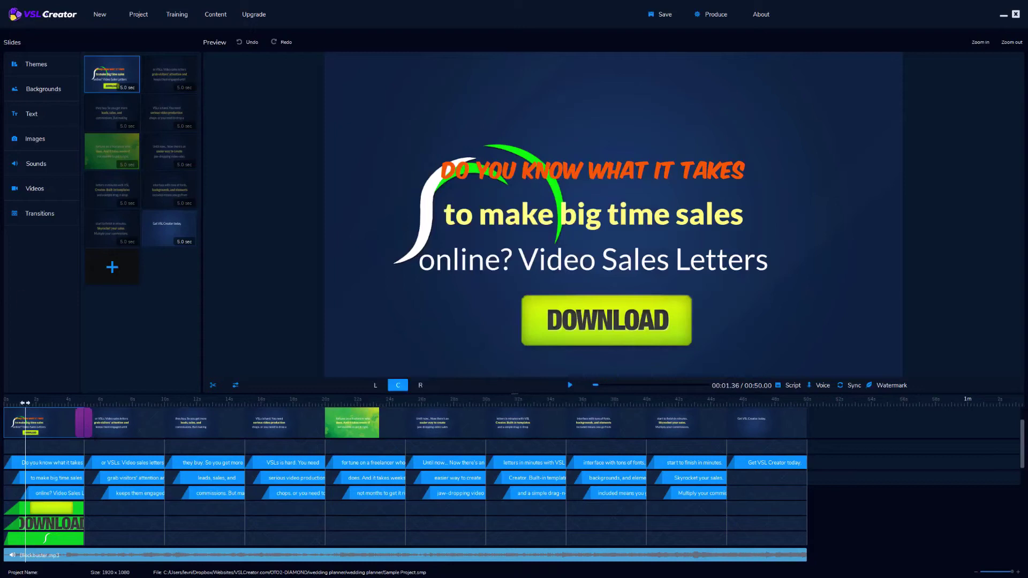
# - Move the yellow line above the orange headline on the first slide
pyautogui.click(112, 76)
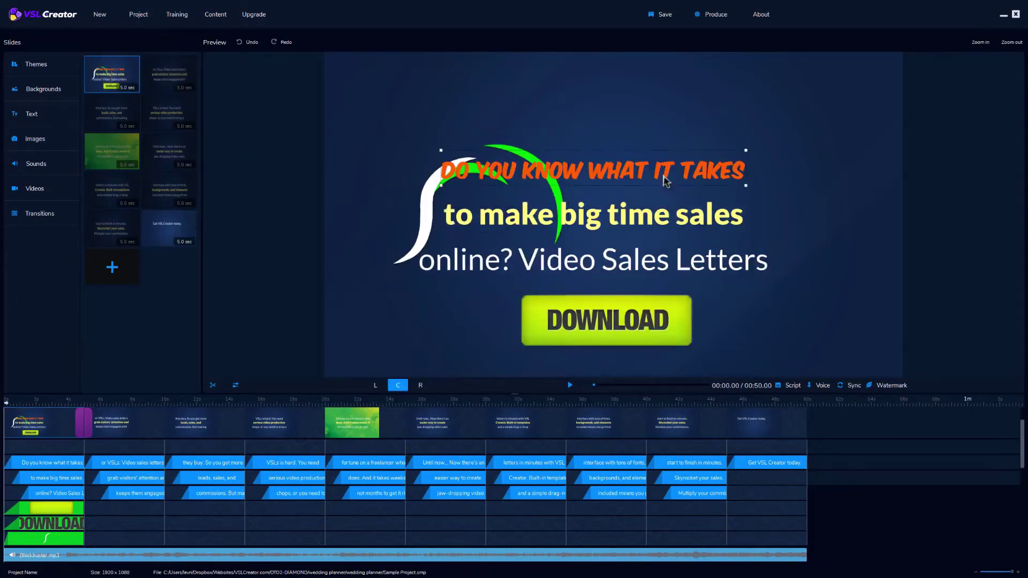
pyautogui.moveTo(665, 181)
pyautogui.mouseDown()
pyautogui.moveTo(734, 140)
pyautogui.moveTo(747, 182)
pyautogui.mouseUp()
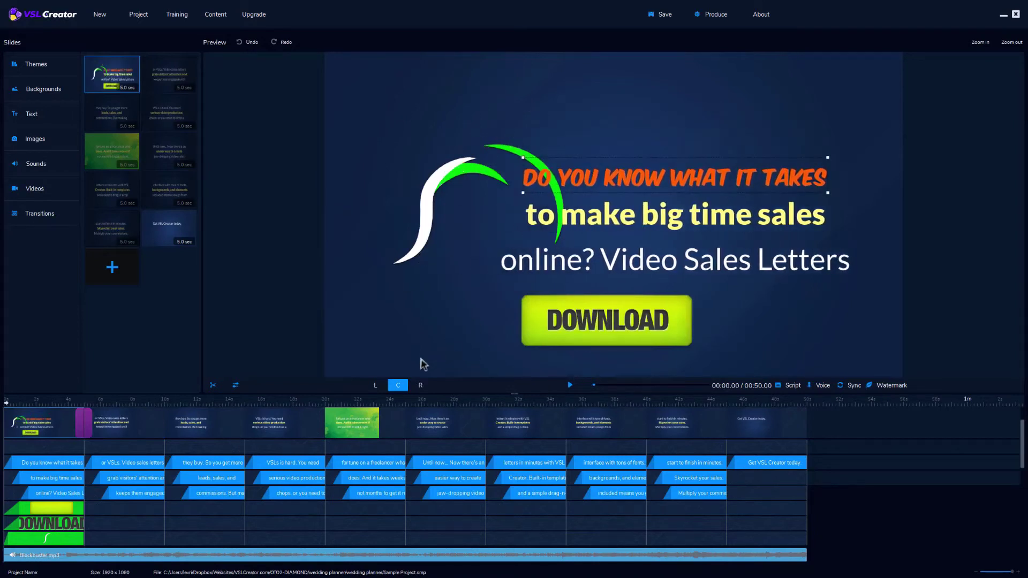
pyautogui.click(375, 386)
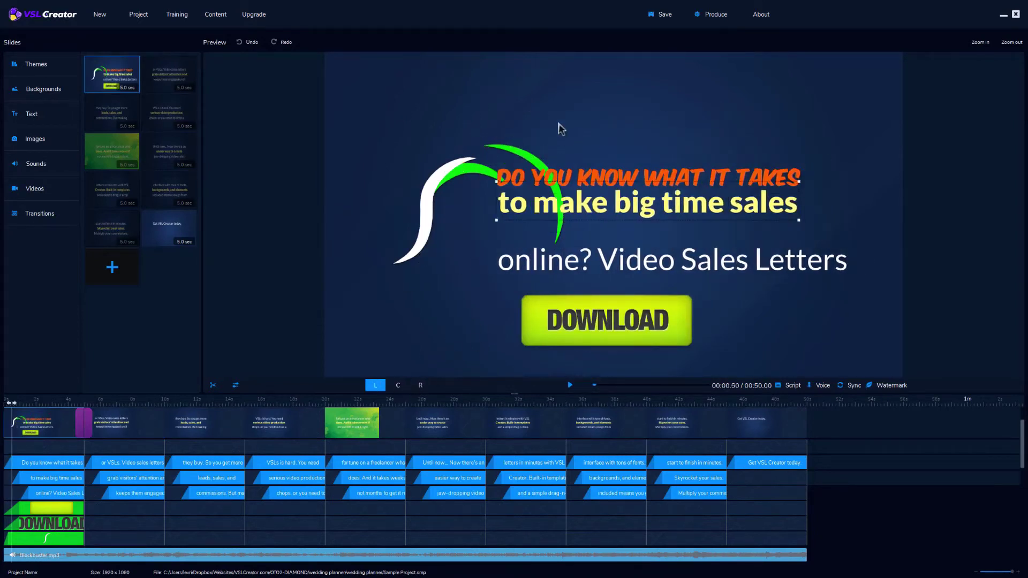
pyautogui.moveTo(673, 208); pyautogui.dragTo(707, 138)
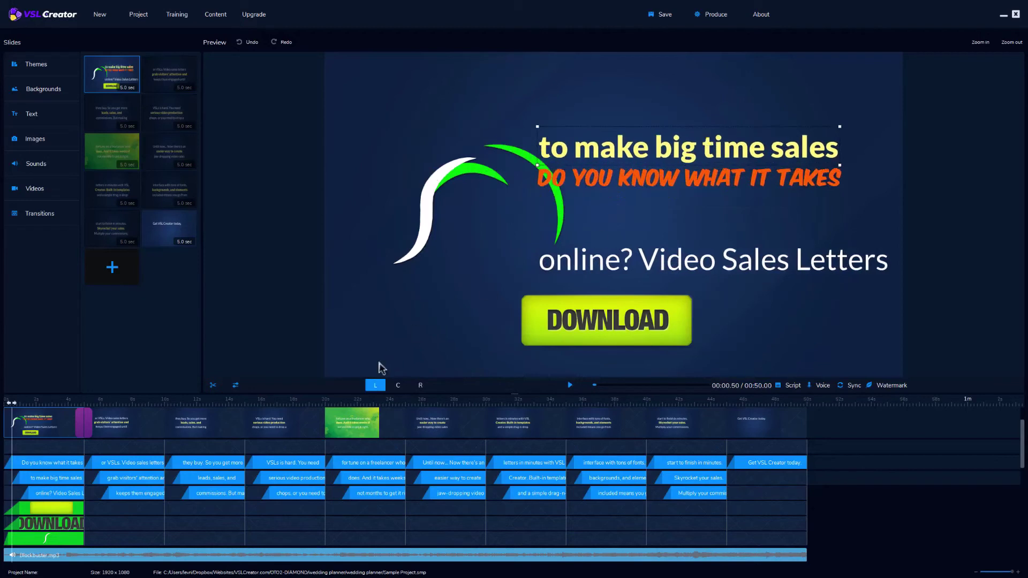
pyautogui.click(423, 386)
# - Centre the text lines, shift the DOWNLOAD lettering left, and nudge the swoosh top-left
pyautogui.click(615, 315)
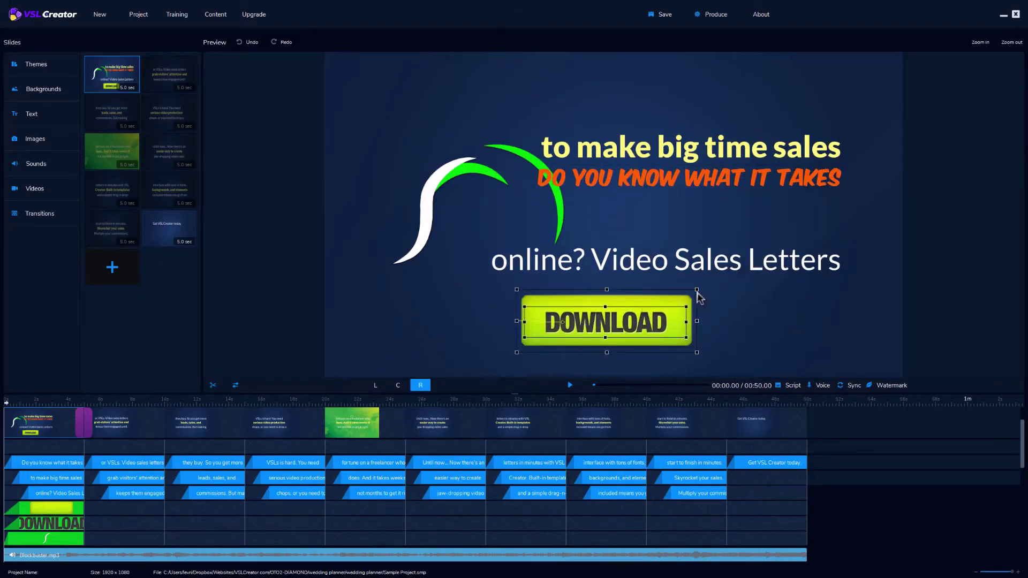
pyautogui.click(697, 295)
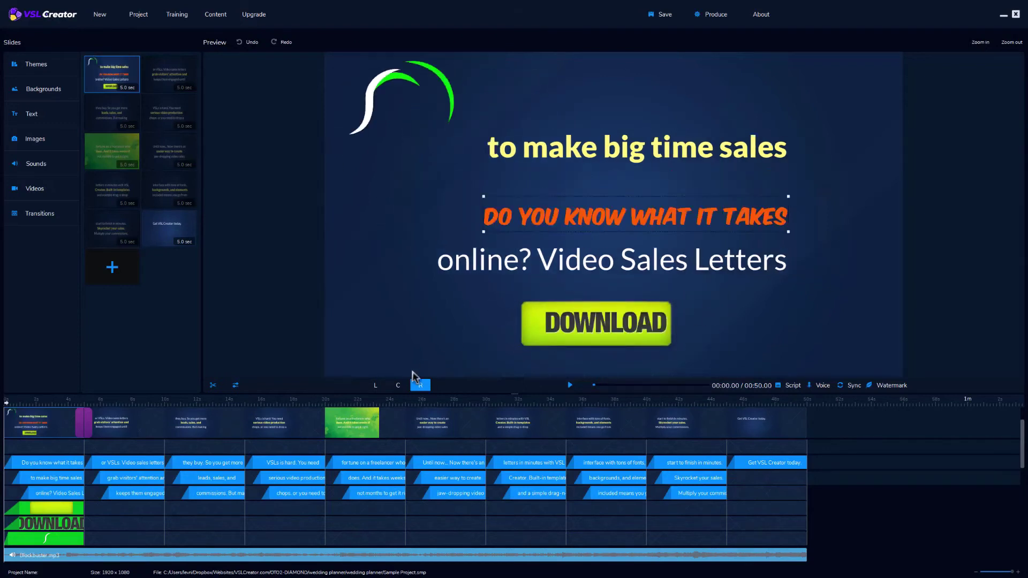
pyautogui.click(402, 385)
pyautogui.moveTo(664, 162); pyautogui.dragTo(664, 184)
pyautogui.click(645, 327)
pyautogui.moveTo(645, 327); pyautogui.dragTo(635, 327)
pyautogui.moveTo(452, 106); pyautogui.dragTo(458, 126)
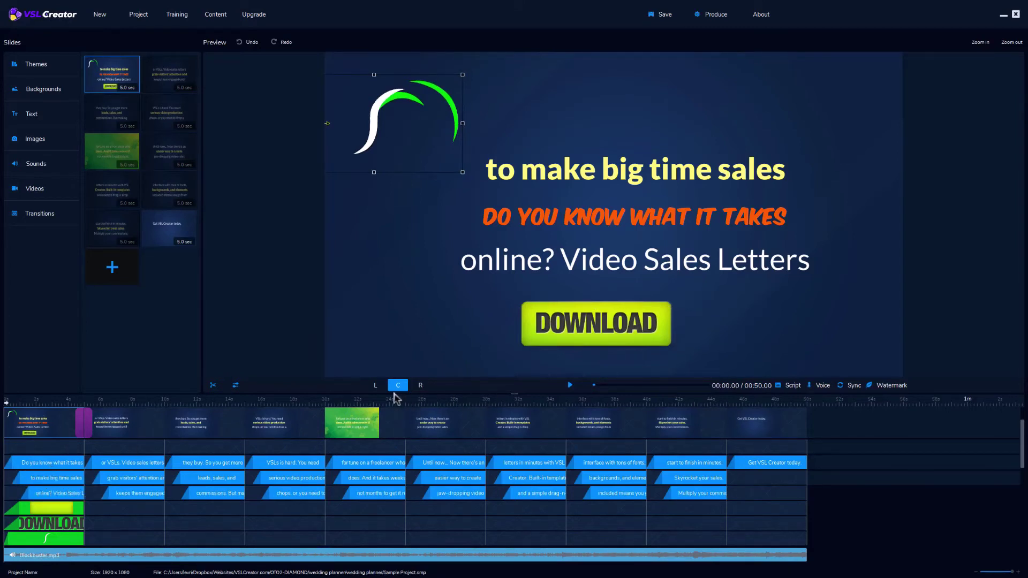
# - Delay the 'online? Video Sales Letters' clip on the timeline and replay the preview to check
pyautogui.click(569, 386)
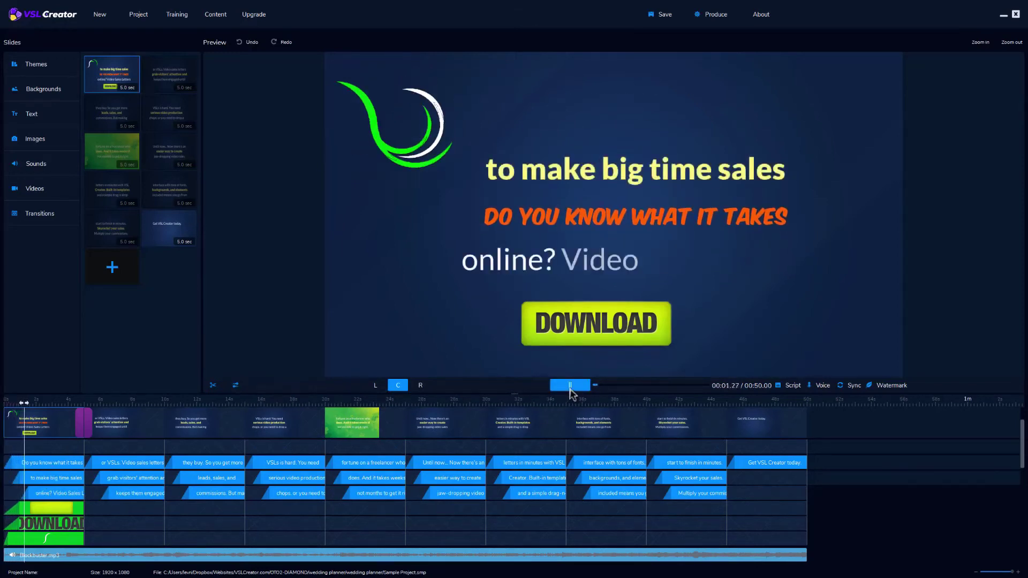
pyautogui.click(570, 388)
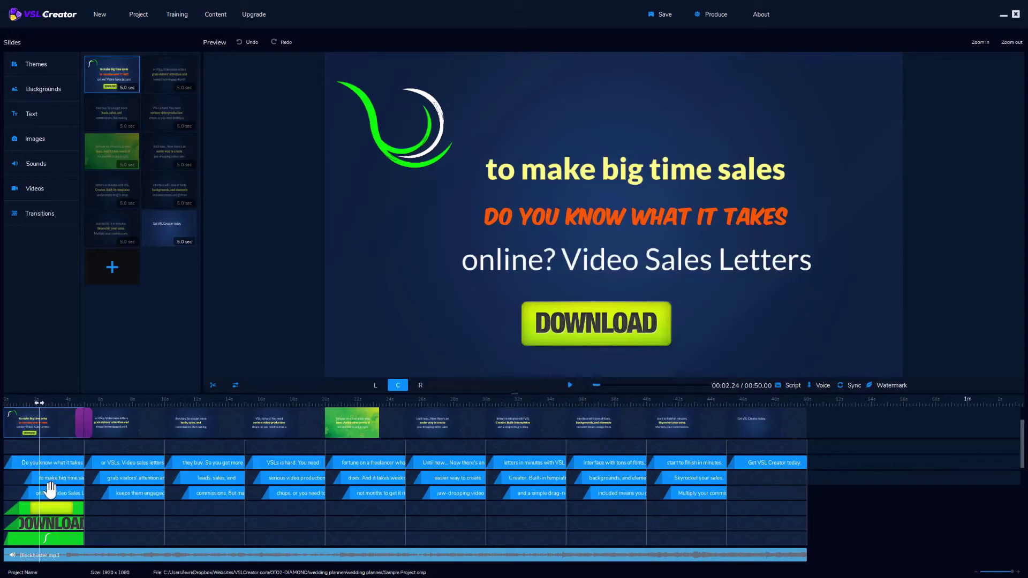
pyautogui.moveTo(53, 493)
pyautogui.mouseDown()
pyautogui.moveTo(94, 509)
pyautogui.moveTo(73, 522)
pyautogui.moveTo(80, 540)
pyautogui.mouseUp()
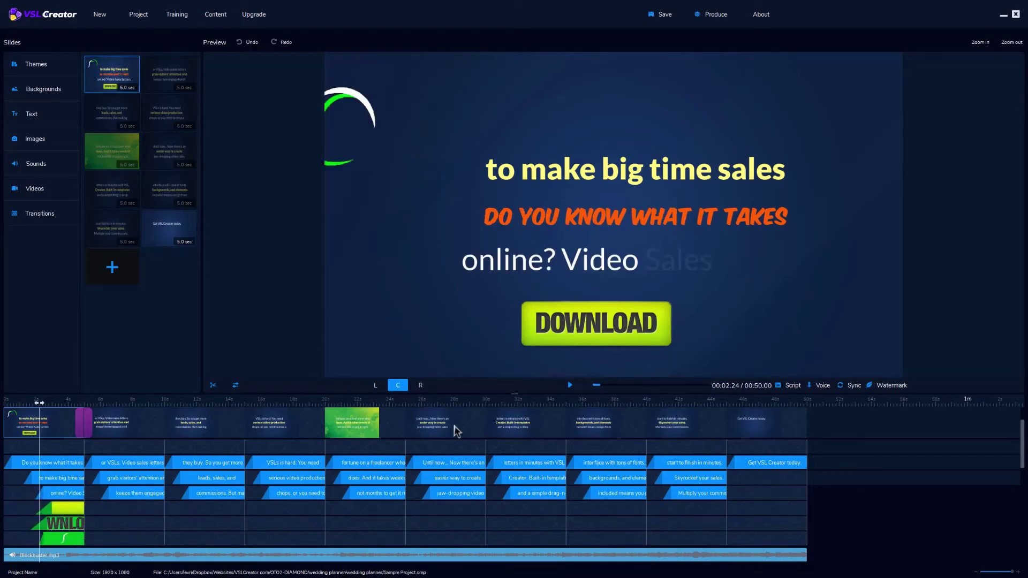
pyautogui.click(571, 385)
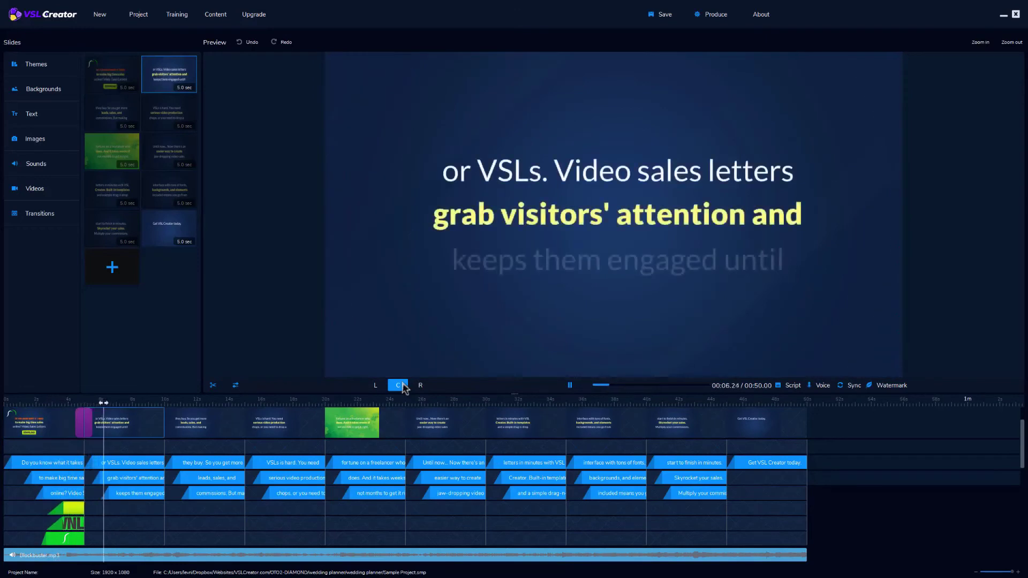
# - Stop the preview and set the video export quality to High
pyautogui.click(398, 385)
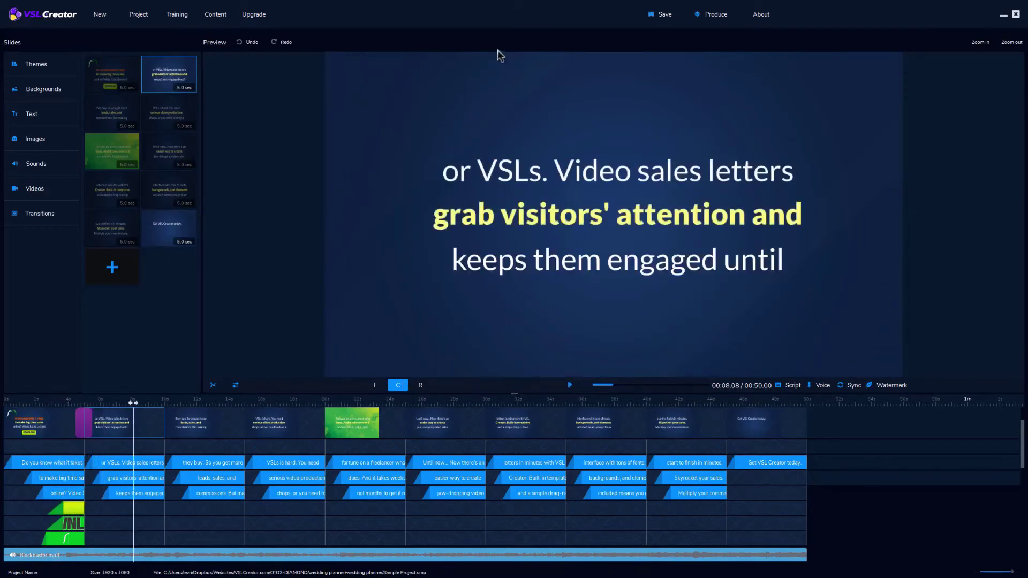
pyautogui.click(713, 17)
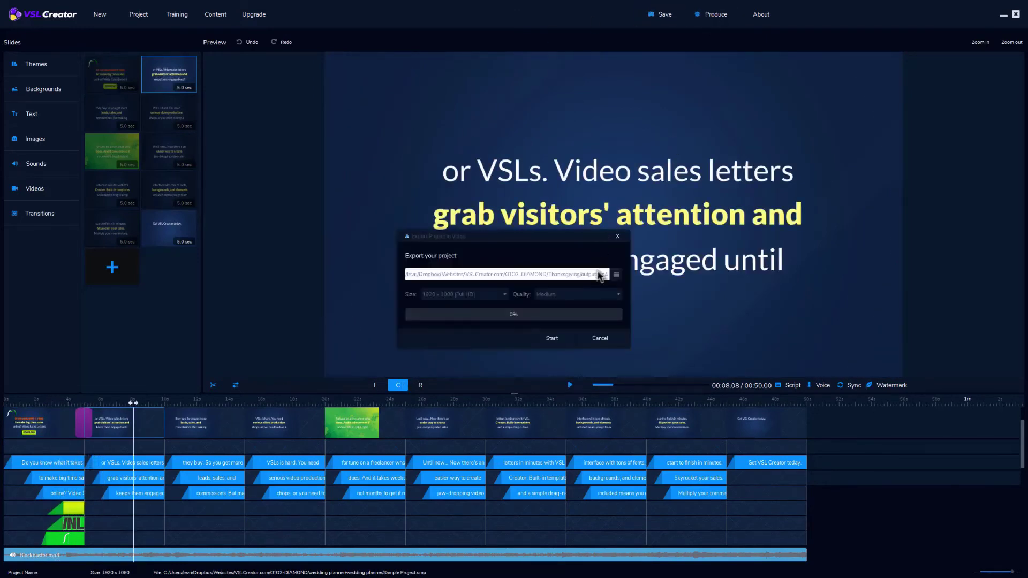
pyautogui.click(585, 303)
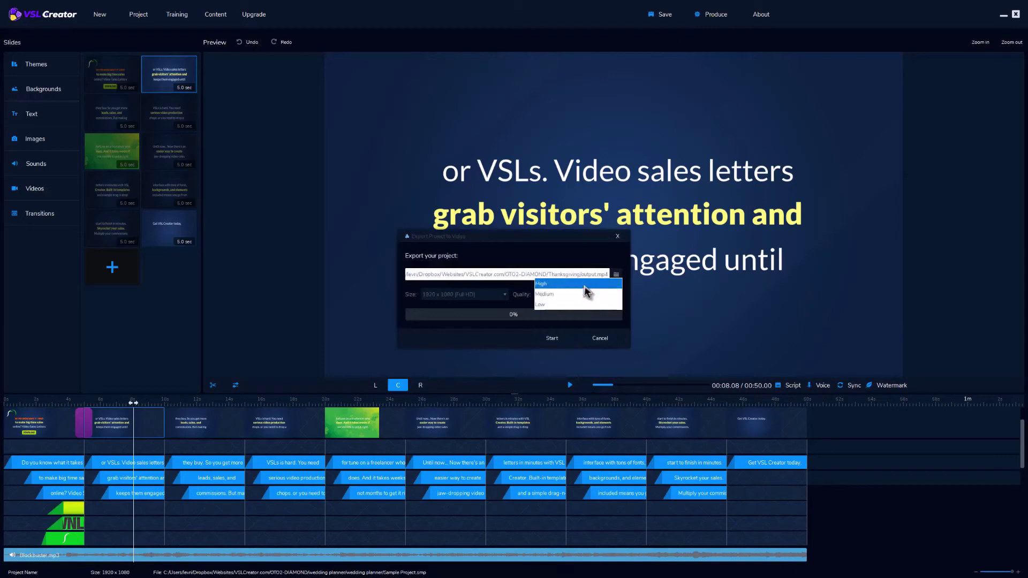
pyautogui.click(584, 284)
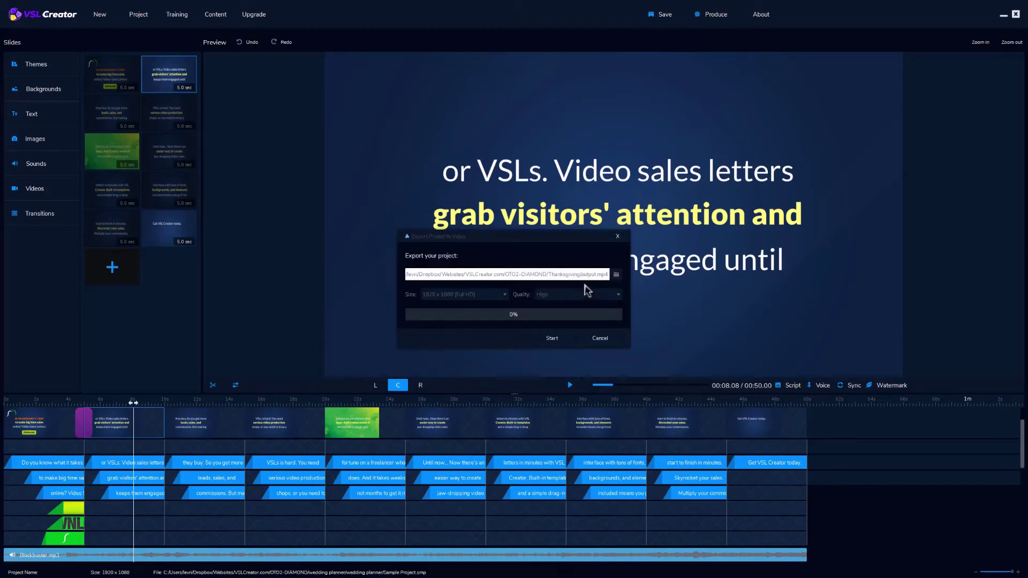